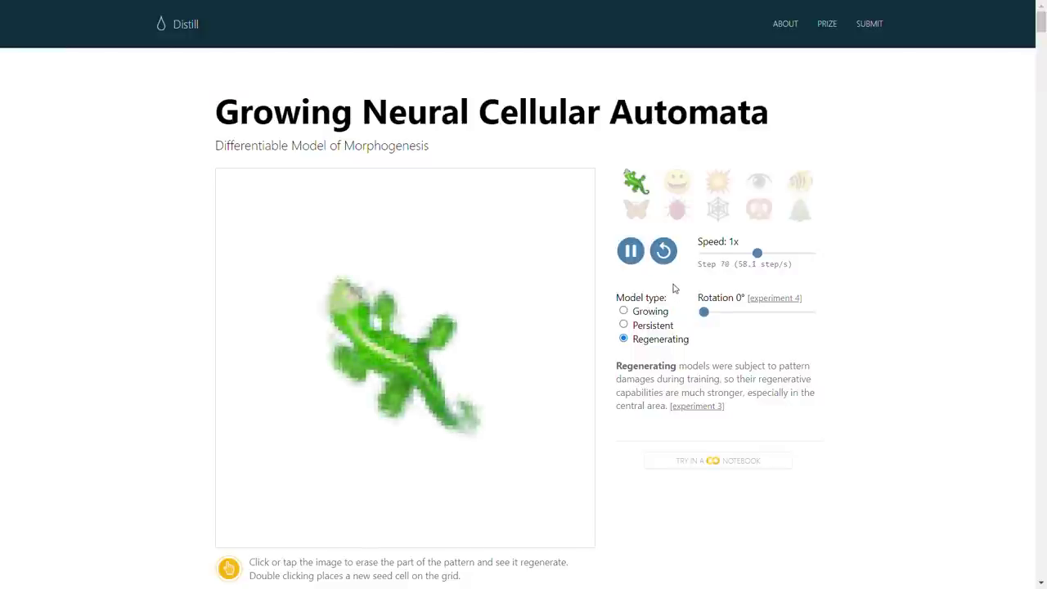
# Step: Erase the lizard's body, tail and head piece by piece, then scroll down the article
pyautogui.click(434, 372)
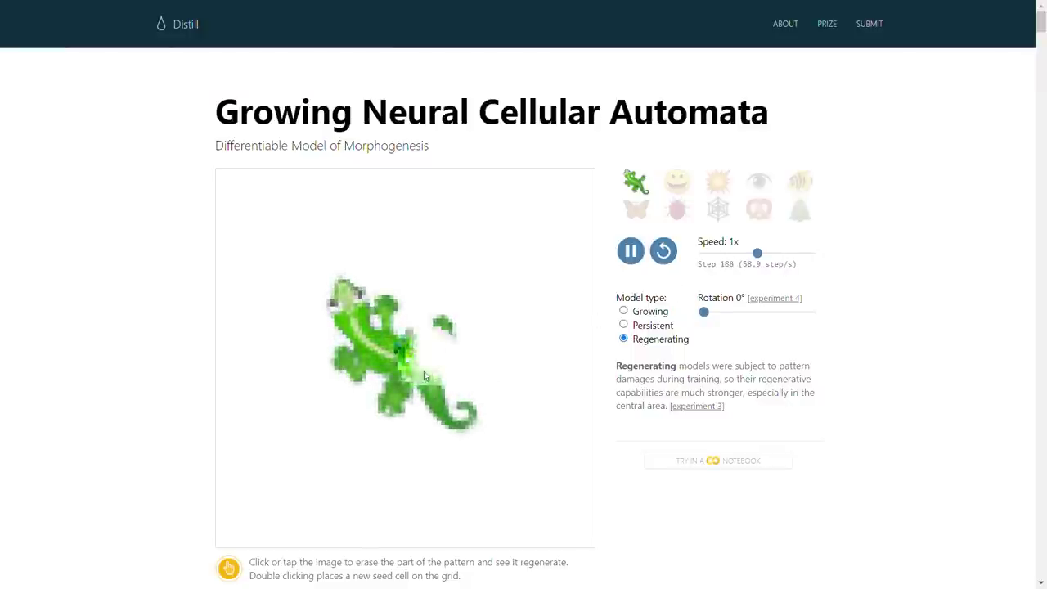
pyautogui.click(455, 352)
pyautogui.click(336, 382)
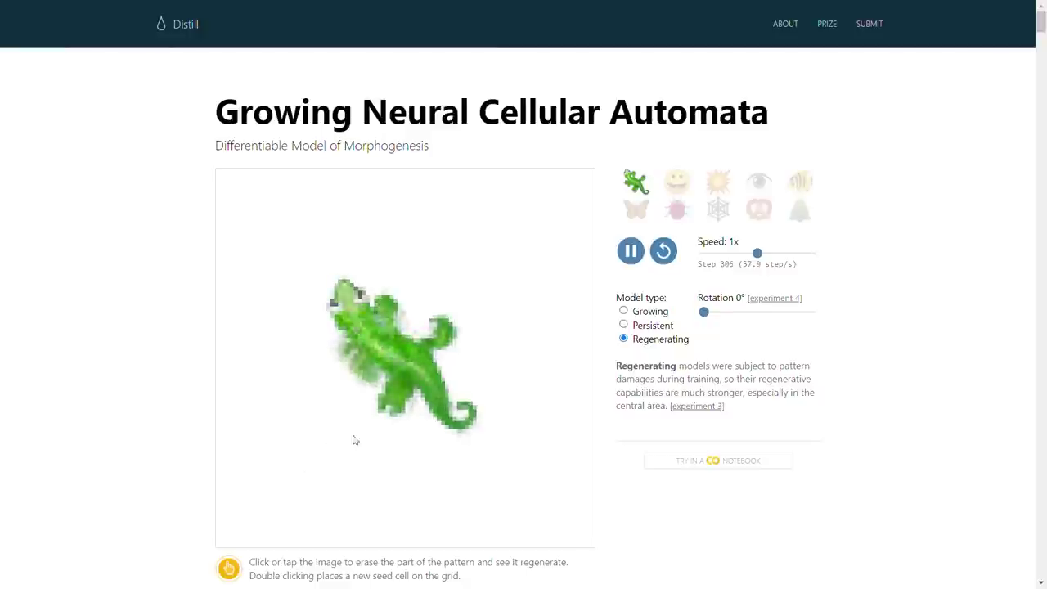
pyautogui.click(384, 414)
pyautogui.click(463, 427)
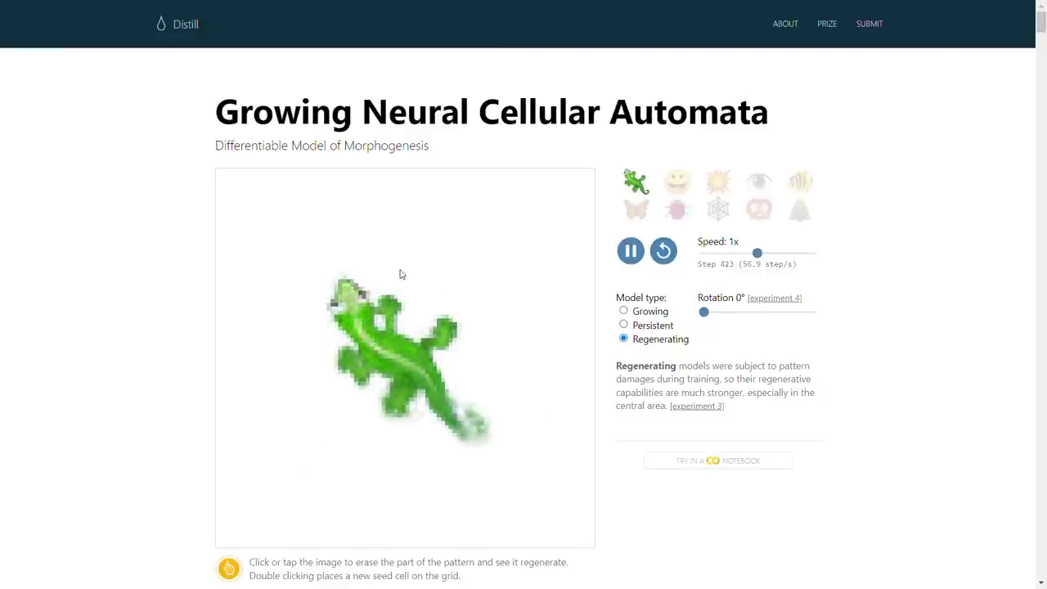
pyautogui.click(324, 301)
pyautogui.scroll(-10, 528, 379)
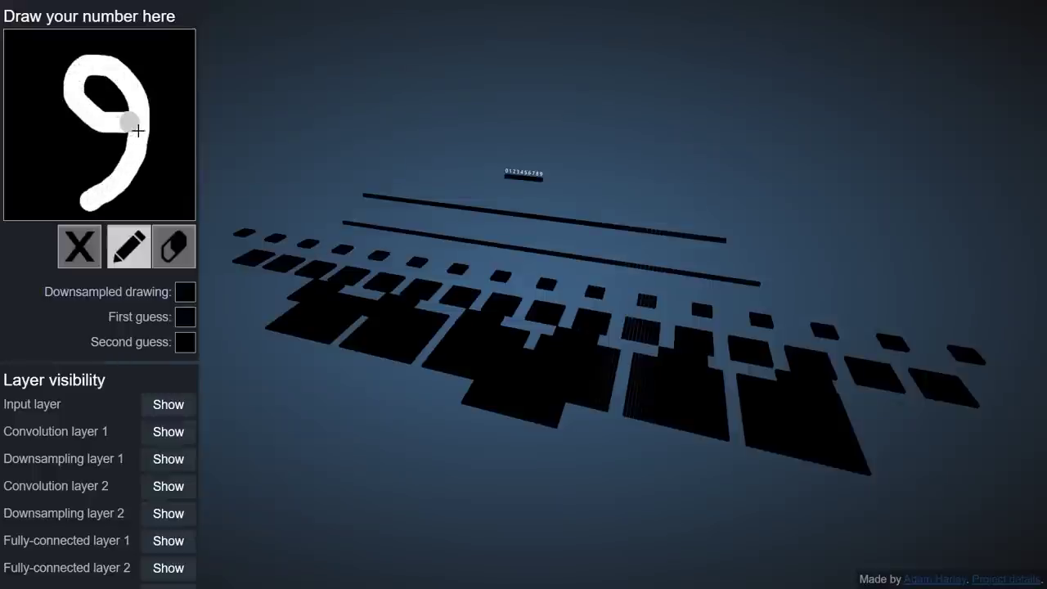
# Step: Draw a 9 in the input box, then orbit and zoom around the 3D layer planes
pyautogui.moveTo(137, 130); pyautogui.dragTo(142, 158)
pyautogui.moveTo(412, 404); pyautogui.dragTo(571, 382)
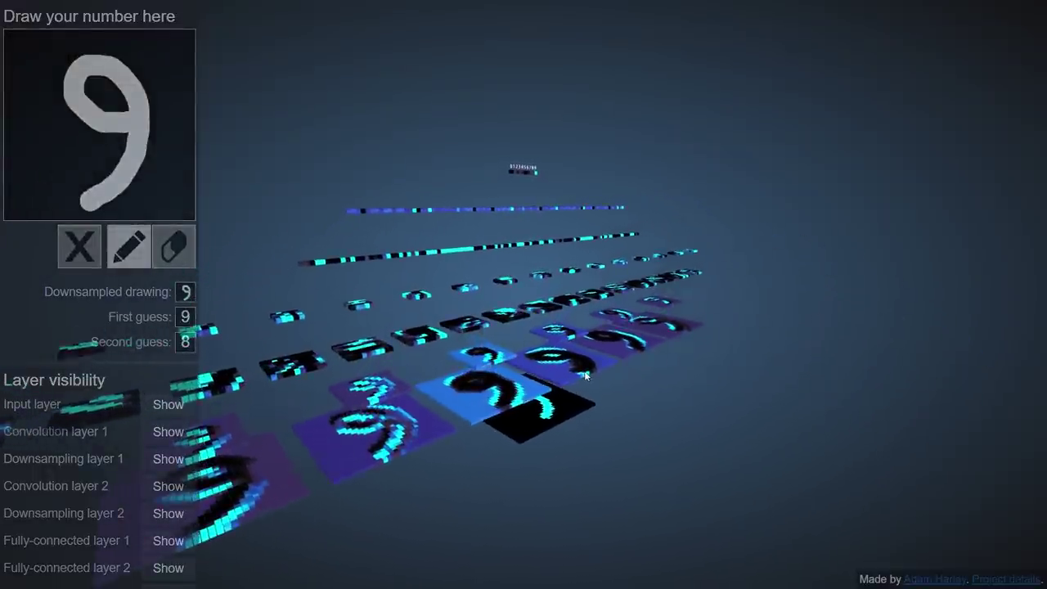
pyautogui.moveTo(586, 375); pyautogui.dragTo(363, 364)
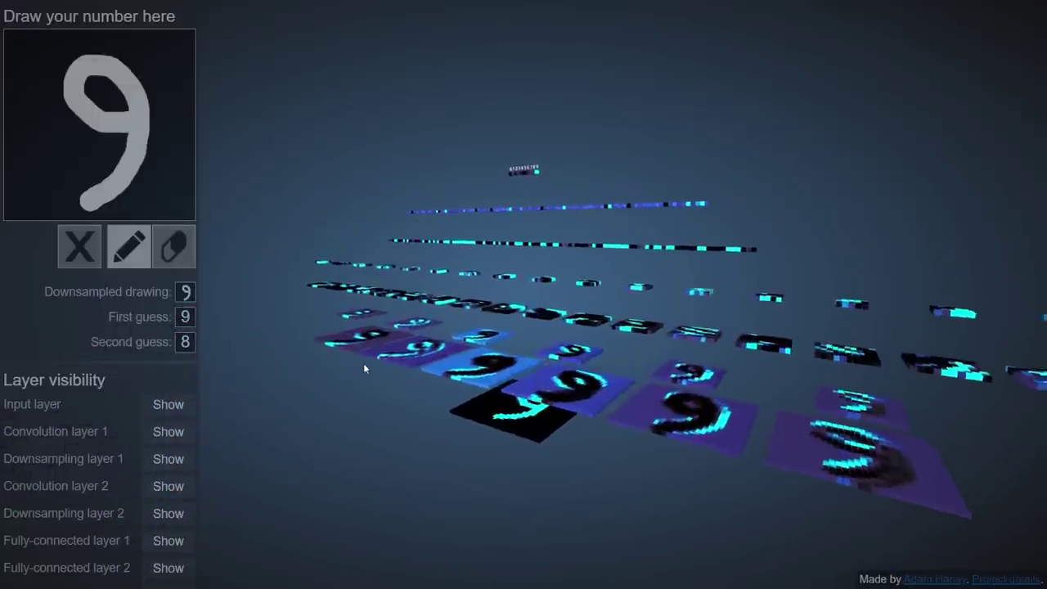
pyautogui.scroll(5, 367, 361)
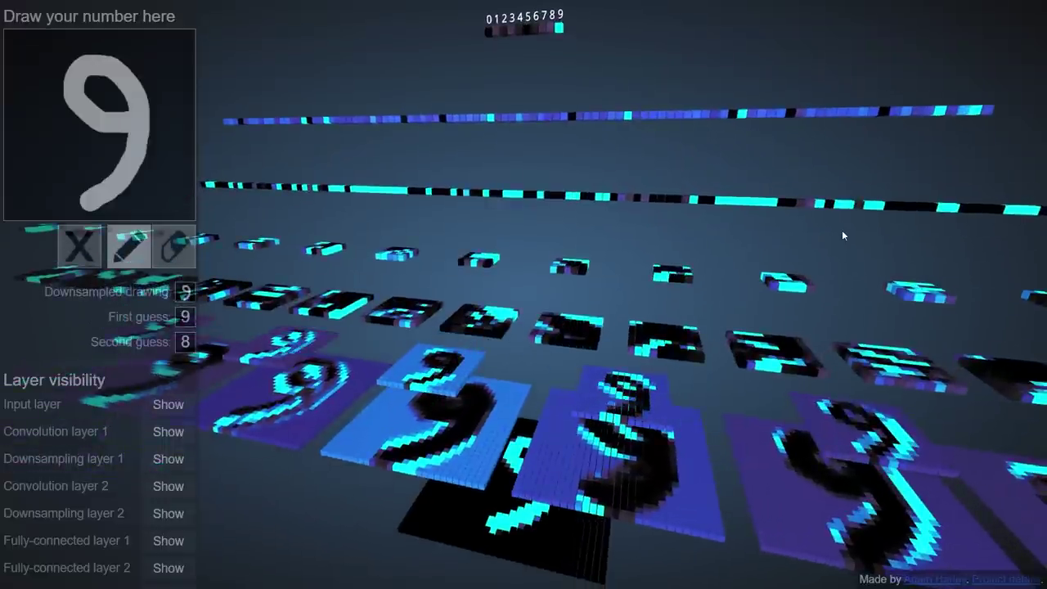
pyautogui.scroll(-5, 524, 405)
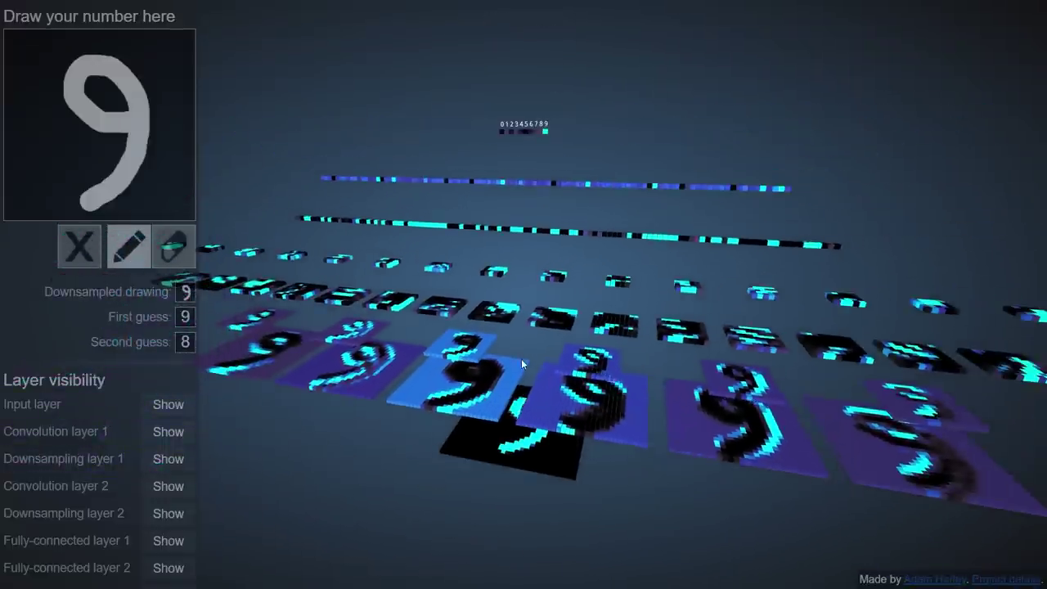
pyautogui.scroll(-5, 521, 358)
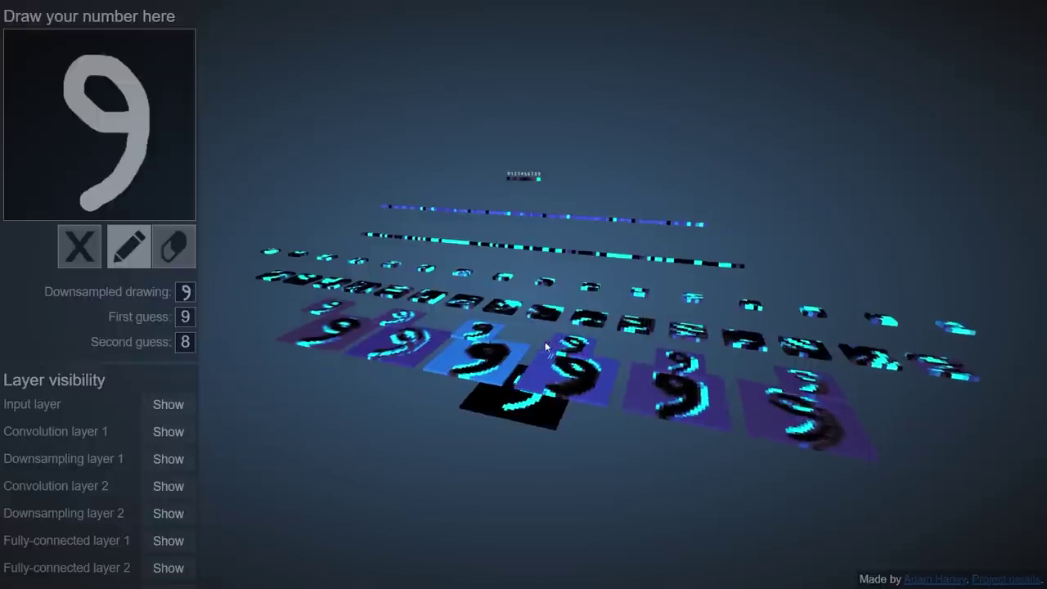
pyautogui.moveTo(545, 341); pyautogui.dragTo(507, 341)
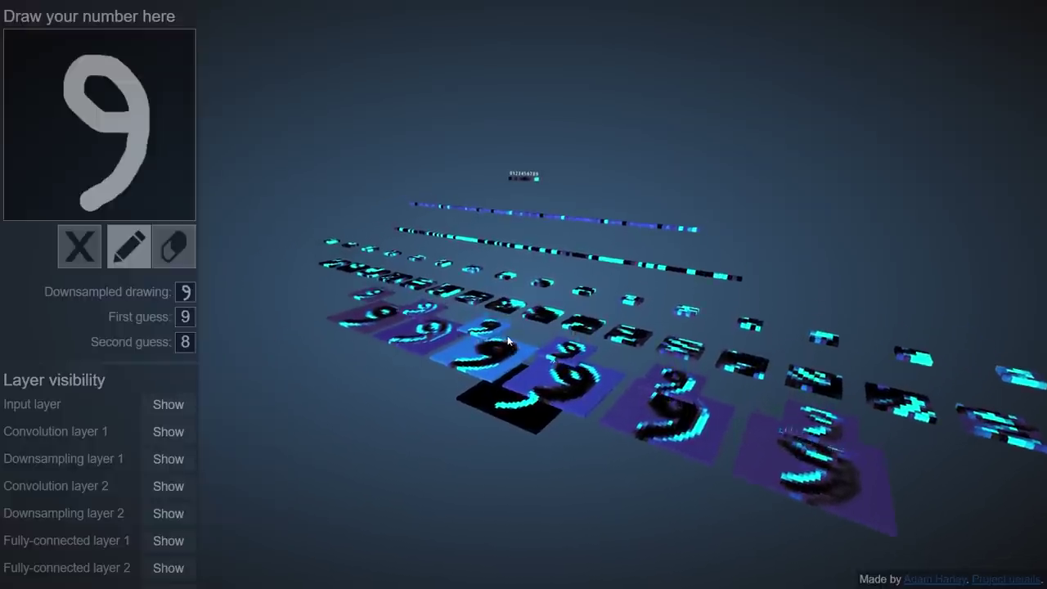
pyautogui.scroll(5, 524, 391)
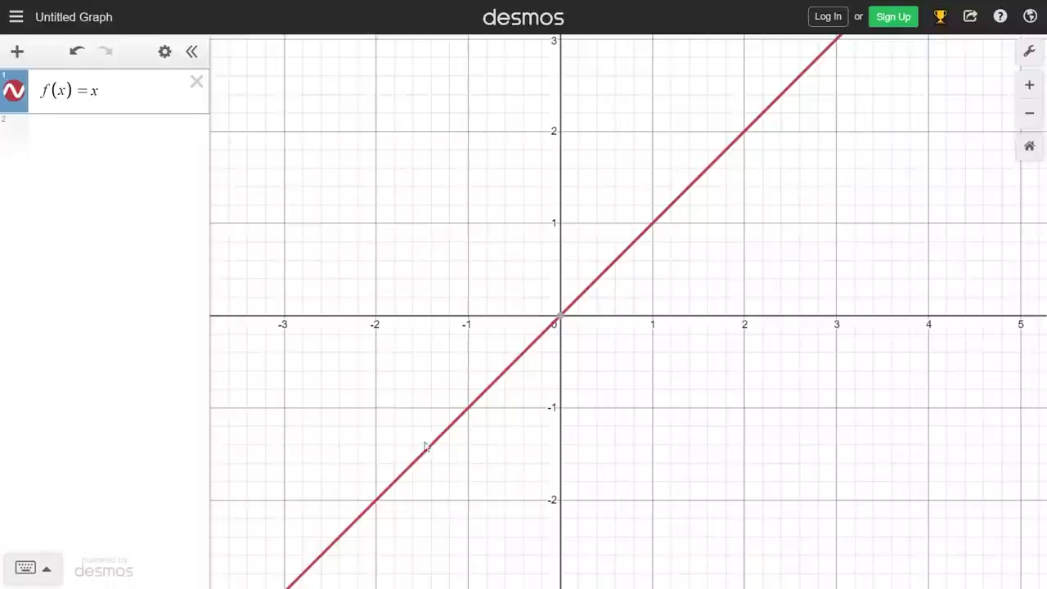
# Step: Trace a point along the f(x)=x line and let the pattern grow under the identity activation
pyautogui.moveTo(423, 457)
pyautogui.mouseDown()
pyautogui.moveTo(479, 417)
pyautogui.moveTo(579, 393)
pyautogui.moveTo(661, 259)
pyautogui.moveTo(734, 204)
pyautogui.moveTo(487, 459)
pyautogui.moveTo(480, 478)
pyautogui.mouseUp()
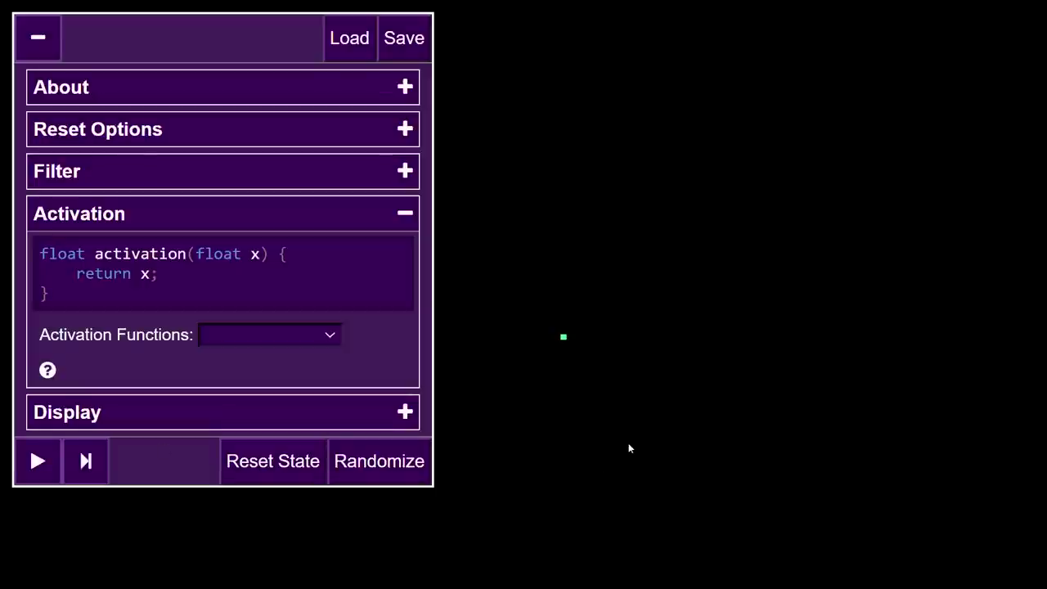
pyautogui.click(344, 291)
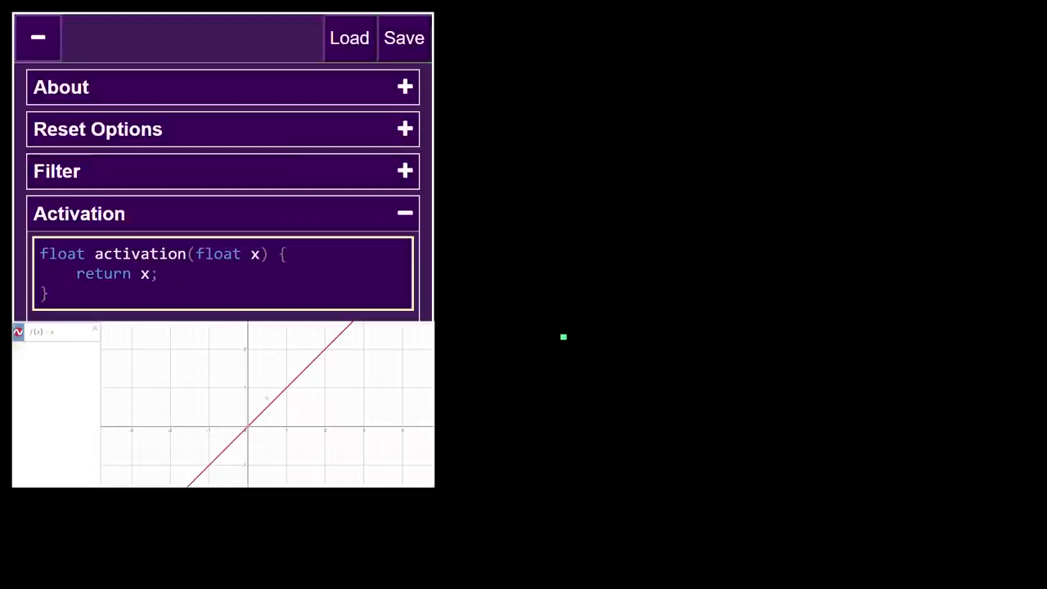
pyautogui.click(571, 368)
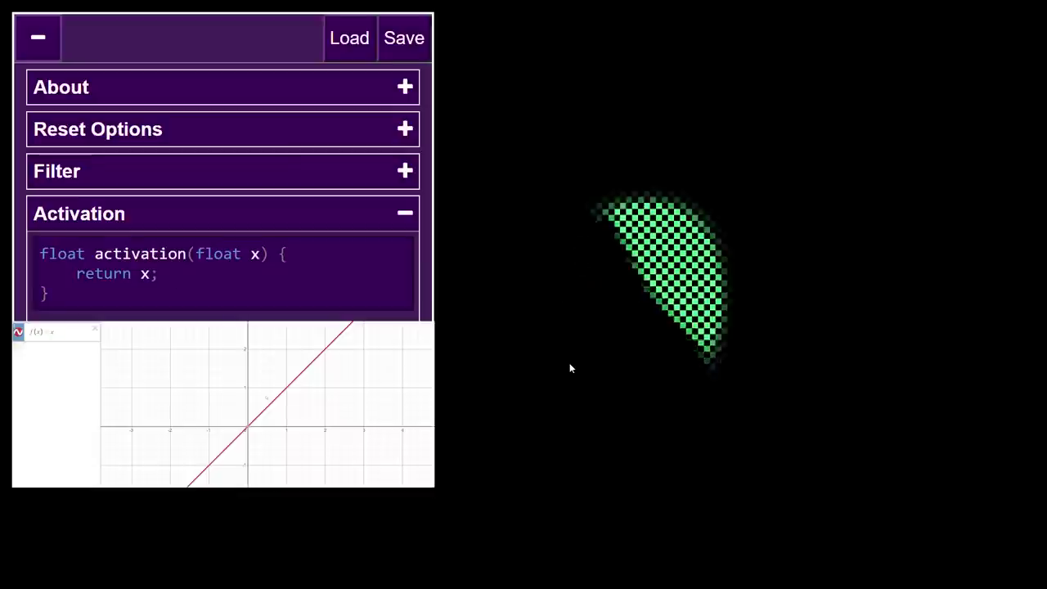
# Step: Change the activation's return value to x*2., then run and pause the simulation
pyautogui.click(149, 273)
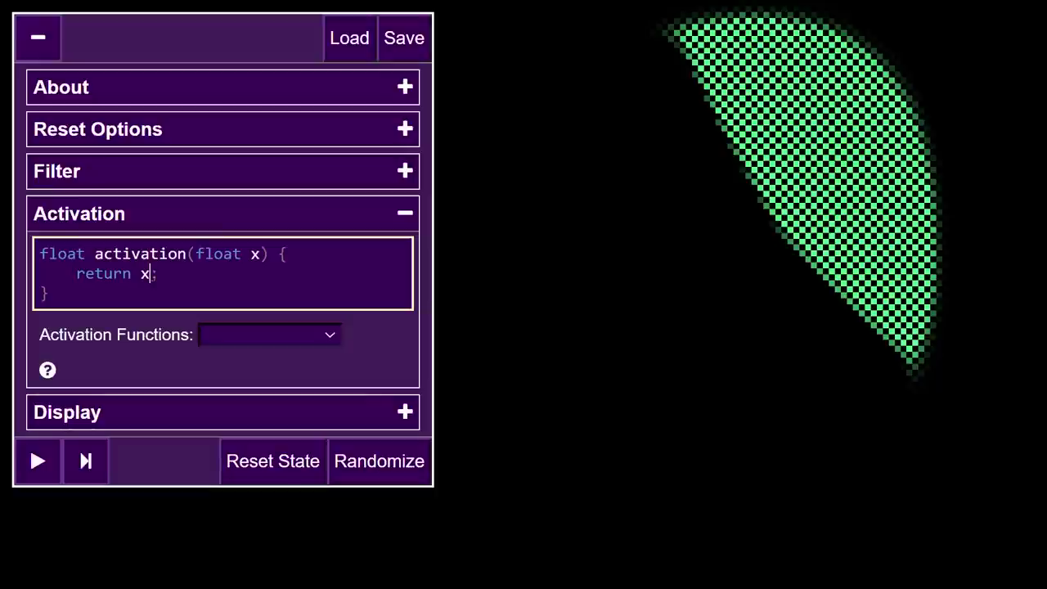
pyautogui.write('*2.')
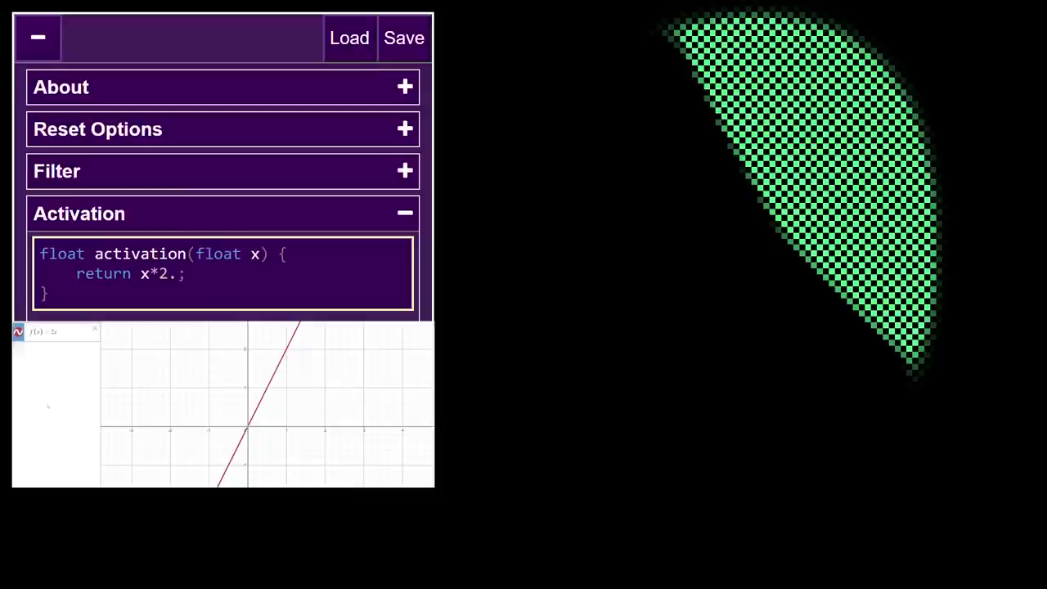
pyautogui.click(392, 361)
pyautogui.press('space')
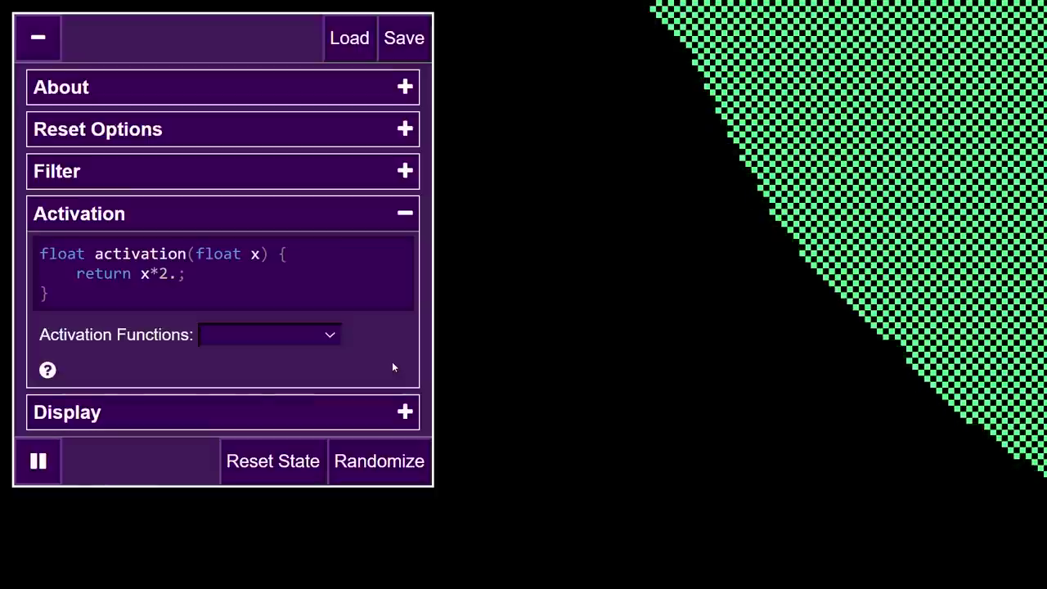
pyautogui.press('space')
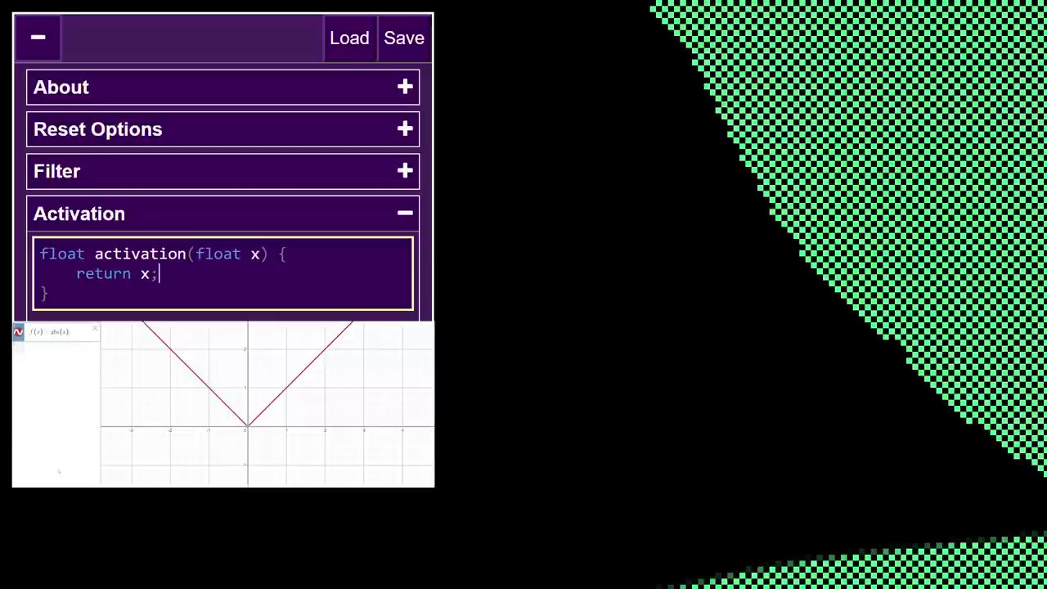
# Step: Wrap the activation's return value as abs(x), run the simulation, then pause it
pyautogui.click(139, 273)
pyautogui.write('abs(')
pyautogui.press('Right')
pyautogui.write(')')
pyautogui.click(544, 411)
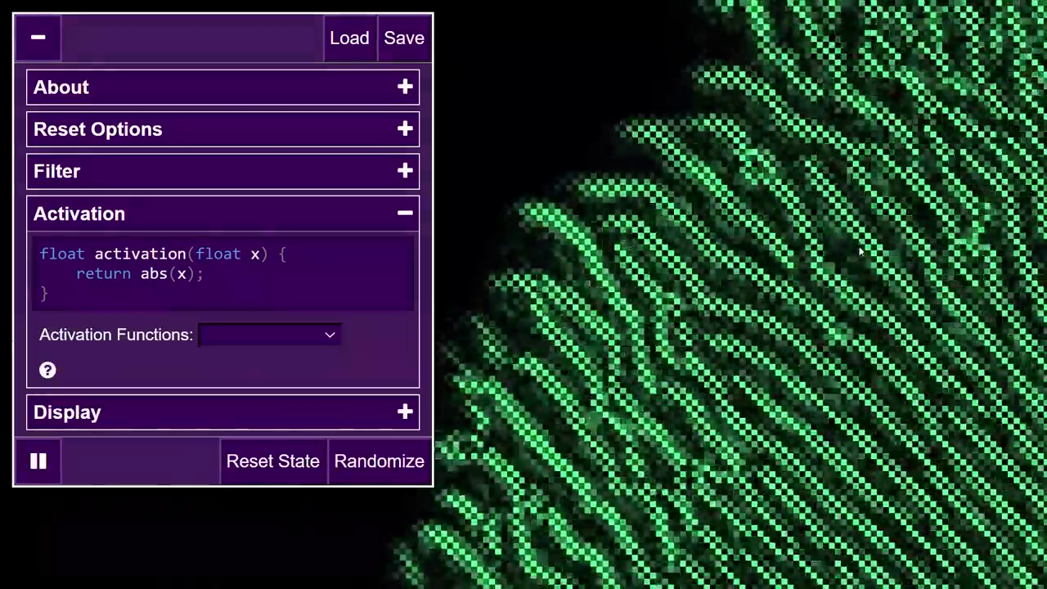
pyautogui.press('space')
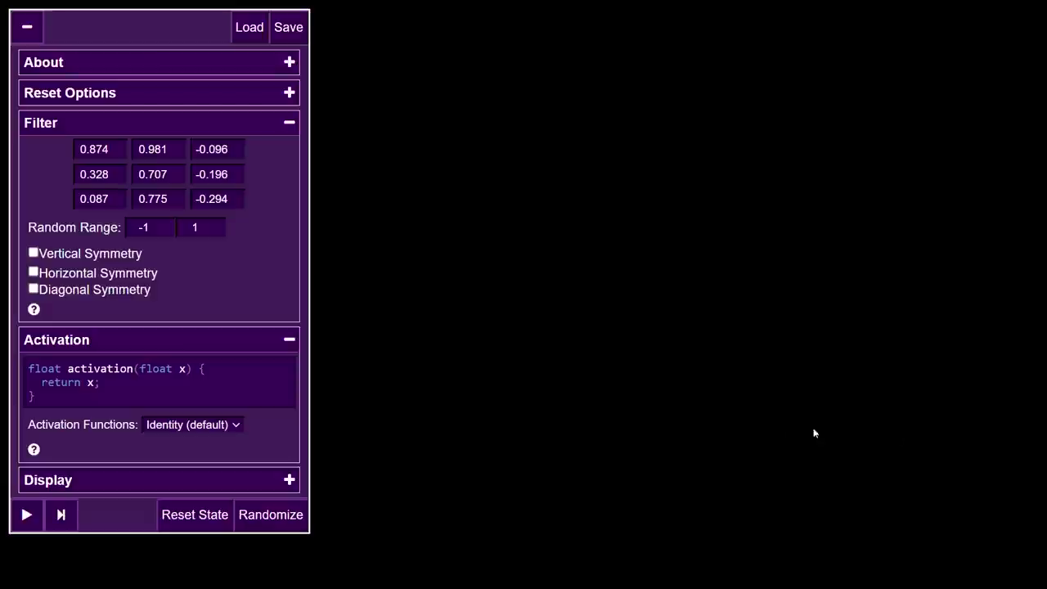
# Step: Load the Conway's Game of Life preset from the saved settings
pyautogui.click(248, 29)
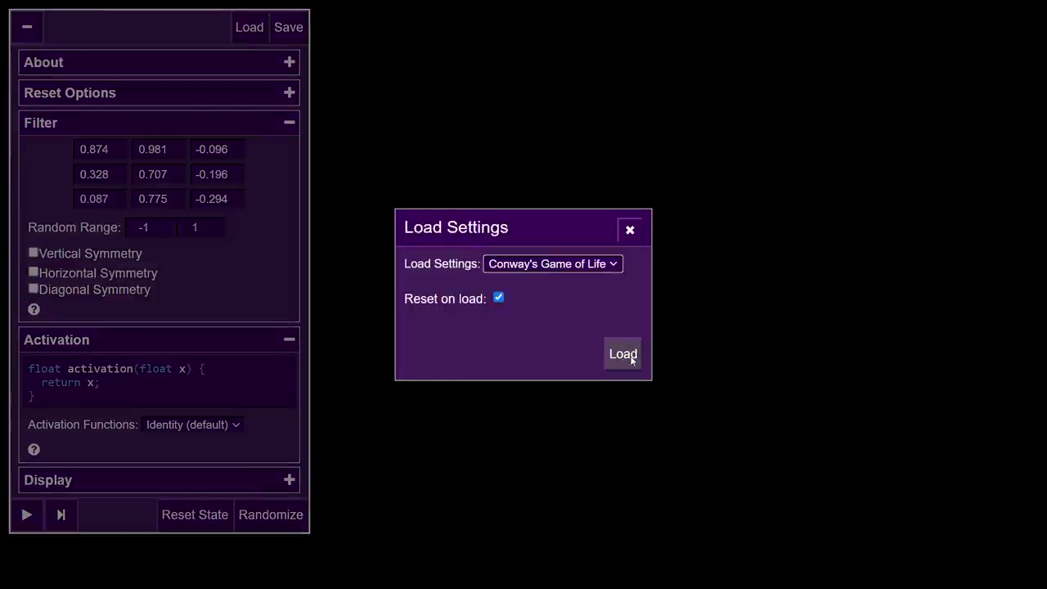
pyautogui.click(624, 355)
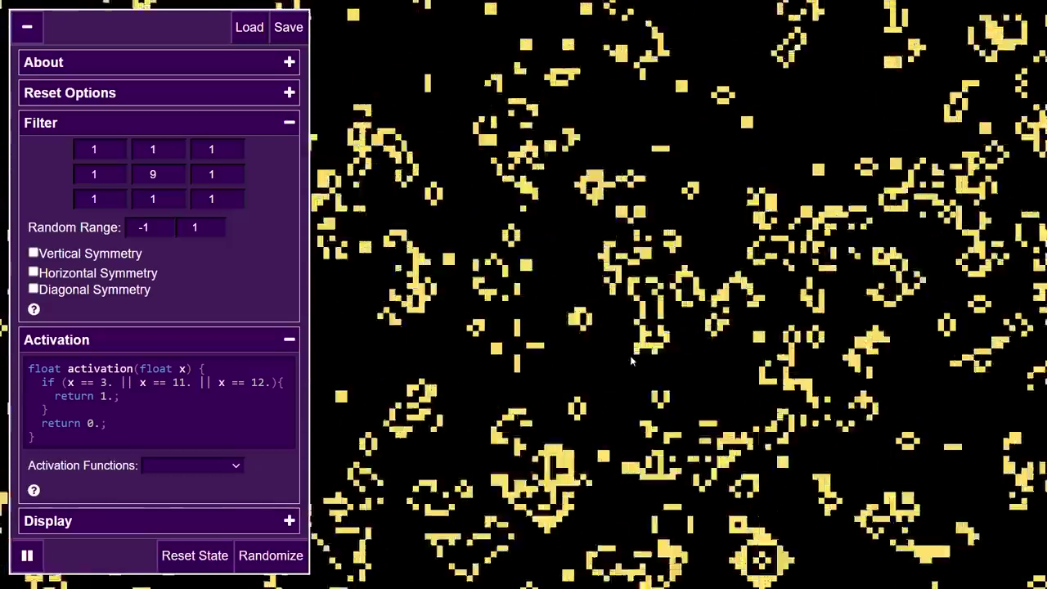